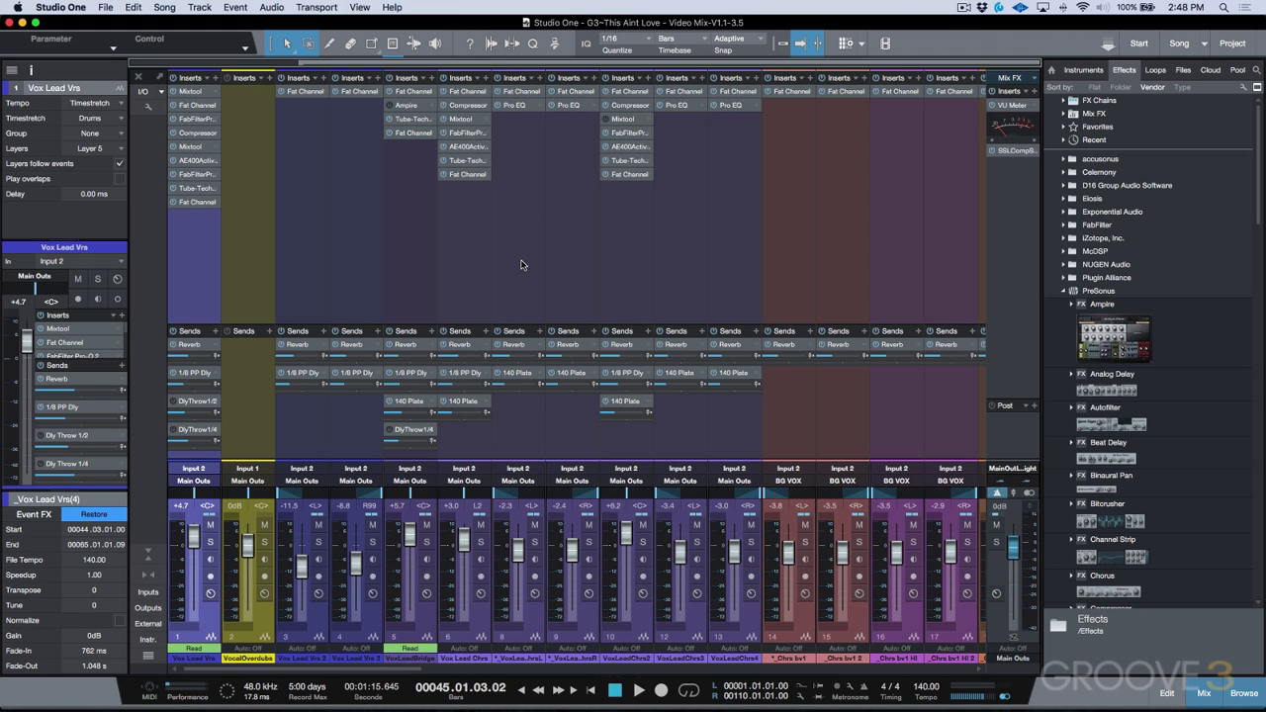
Step: Select the Vocal Overdubs channel strip, set to Input 1, in the Console
click(247, 257)
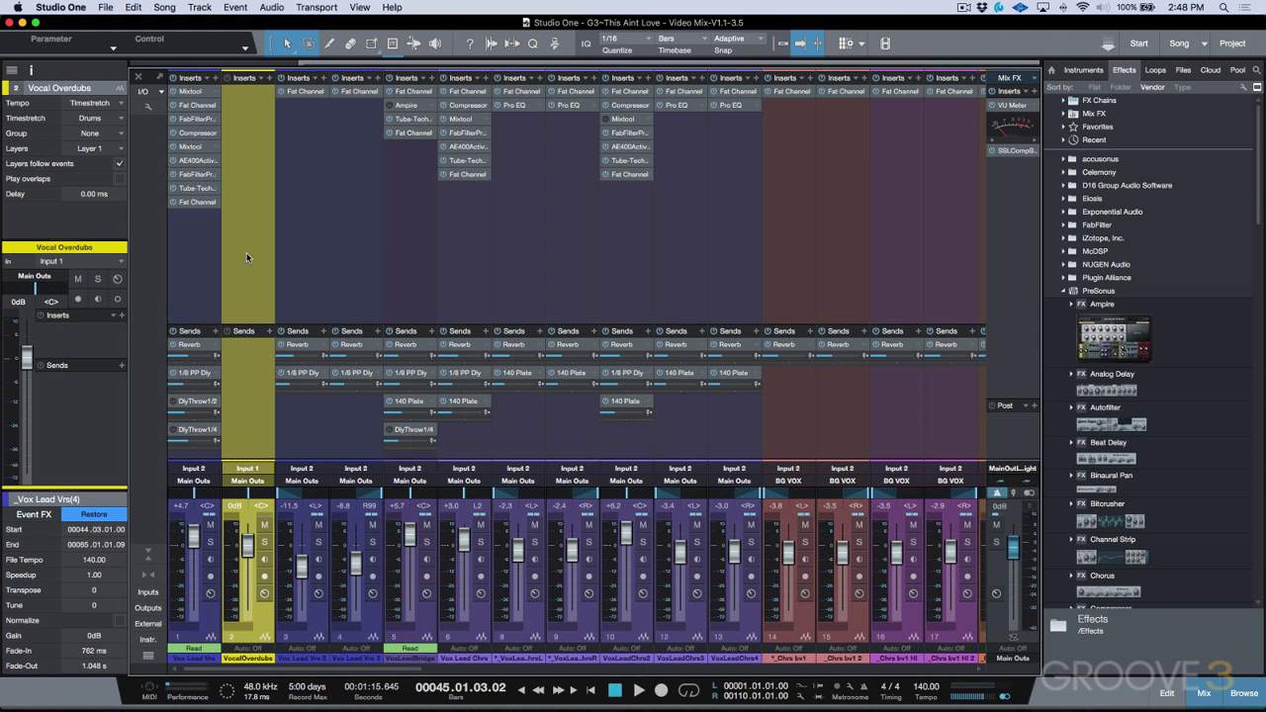
Step: Show the Performance Monitor with devices hidden over the mixer, then open Audio Setup preferences
key(F12)
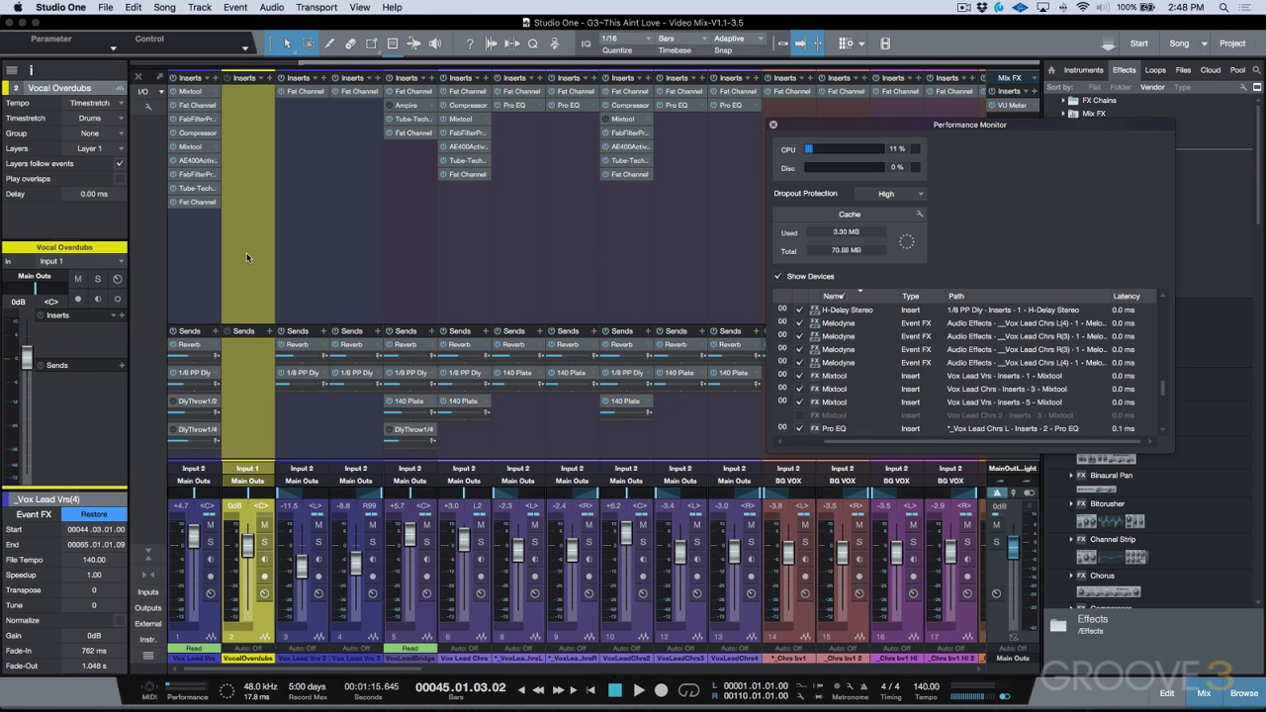
drag(907, 121, 614, 90)
click(607, 249)
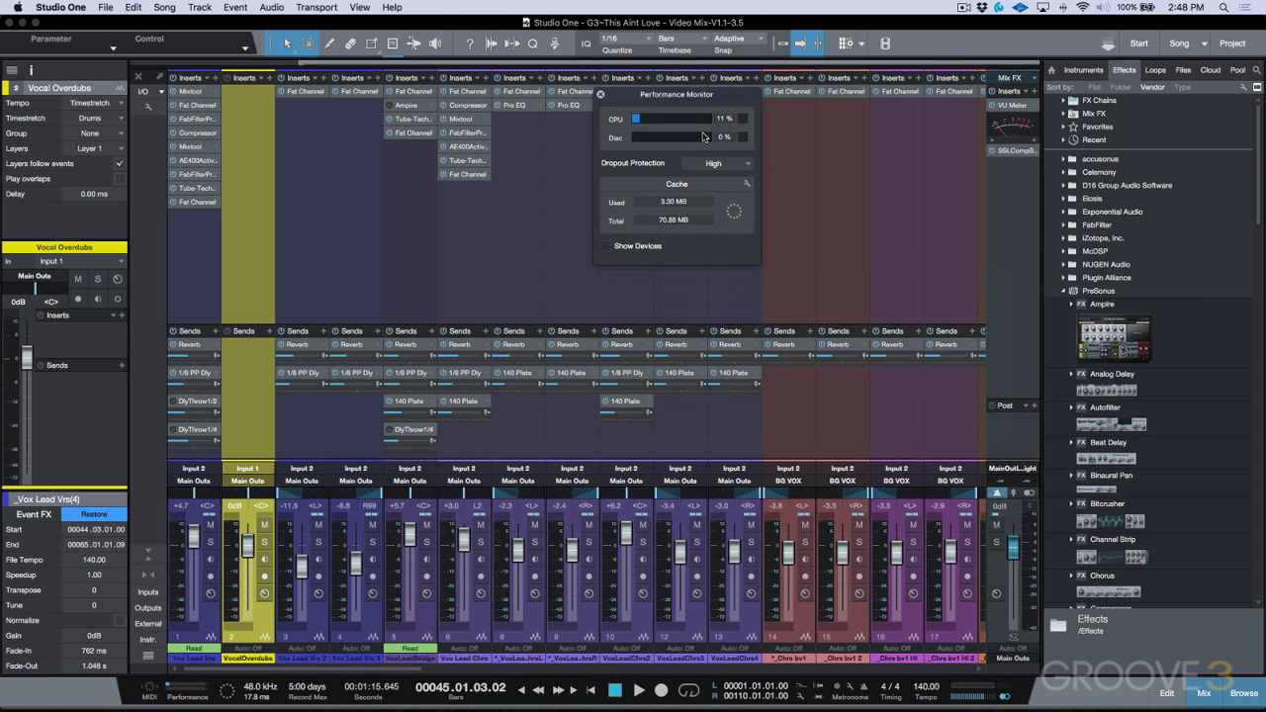
drag(730, 98, 642, 178)
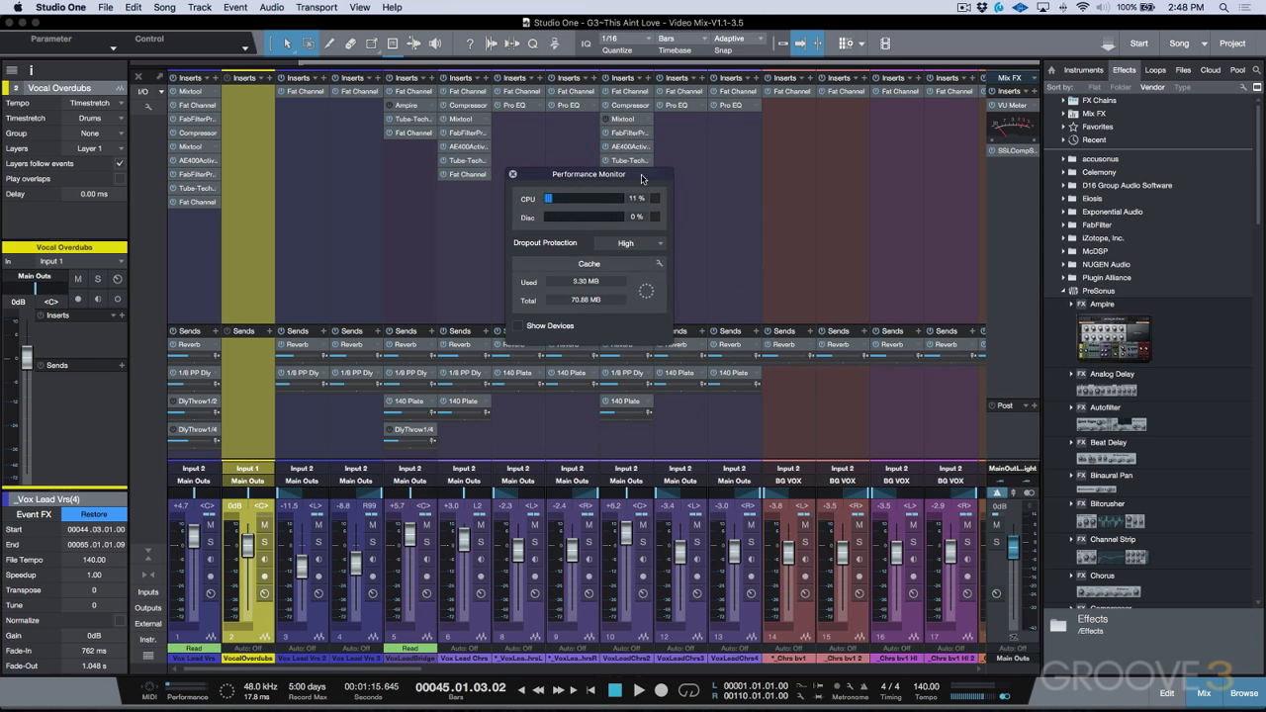
key(super+comma)
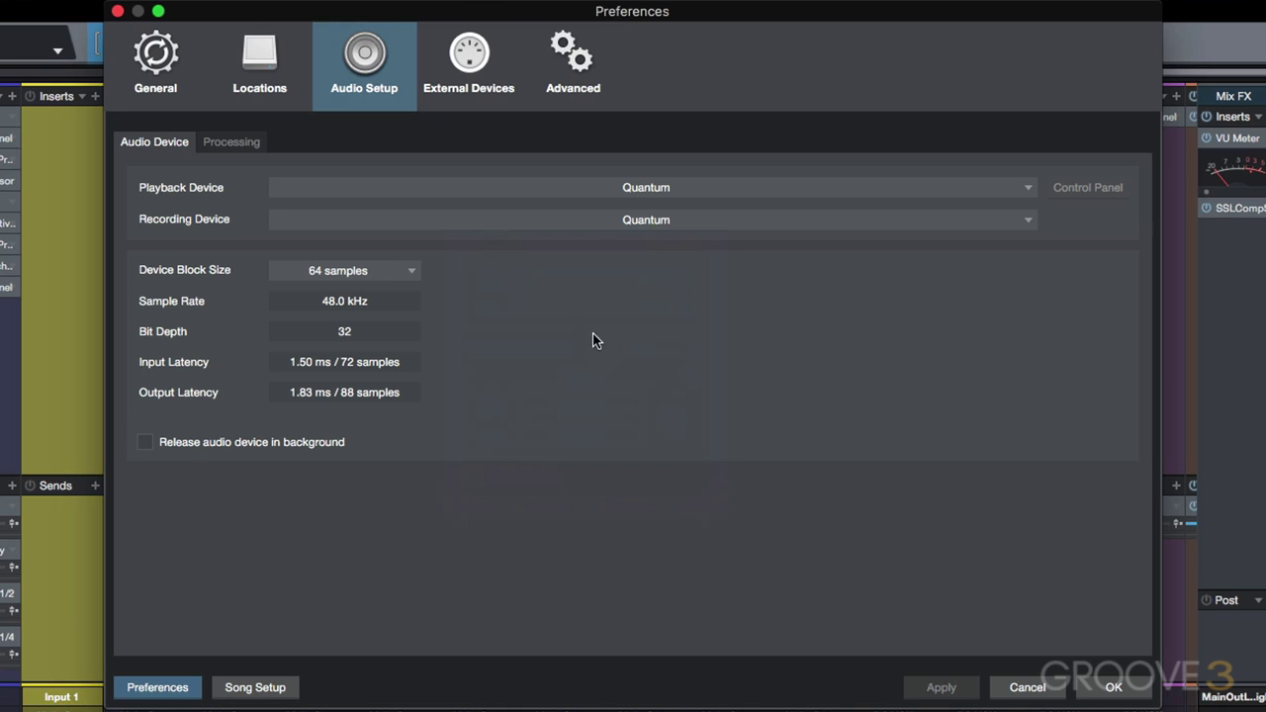
Step: Change the device block size from 64 to 32 samples, review Processing latencies, and apply
click(411, 271)
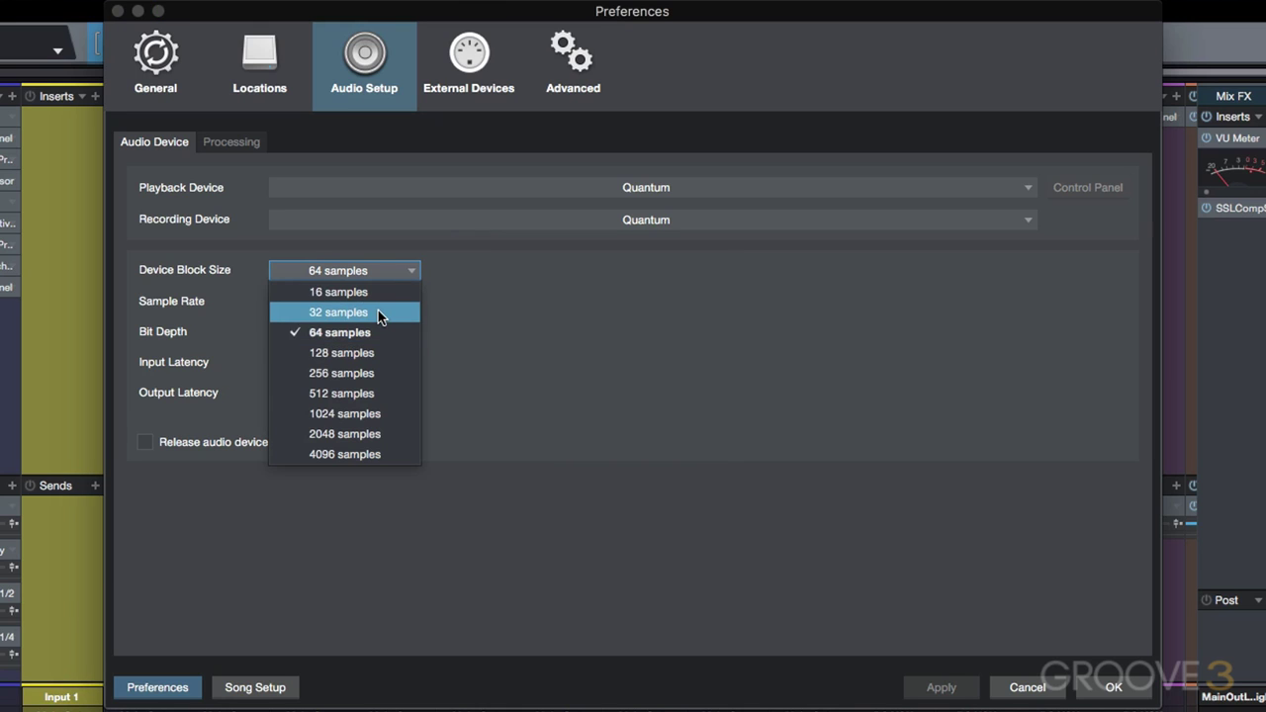
click(377, 311)
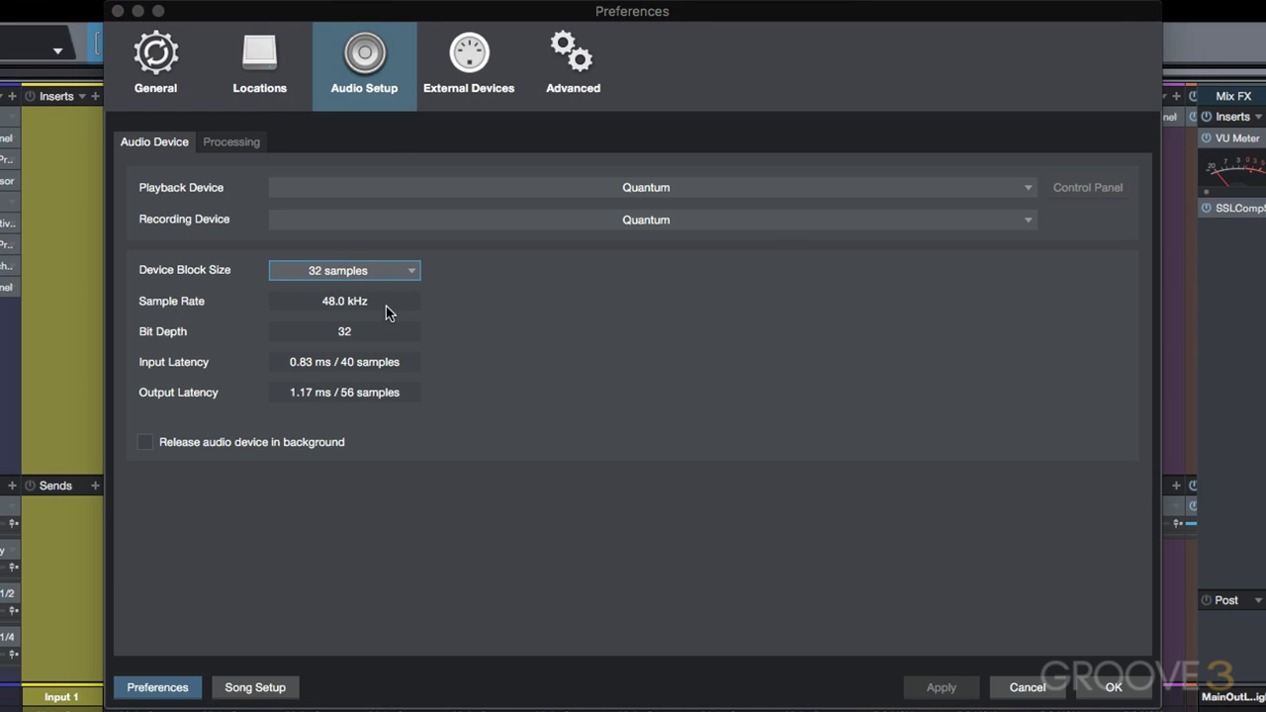
click(246, 141)
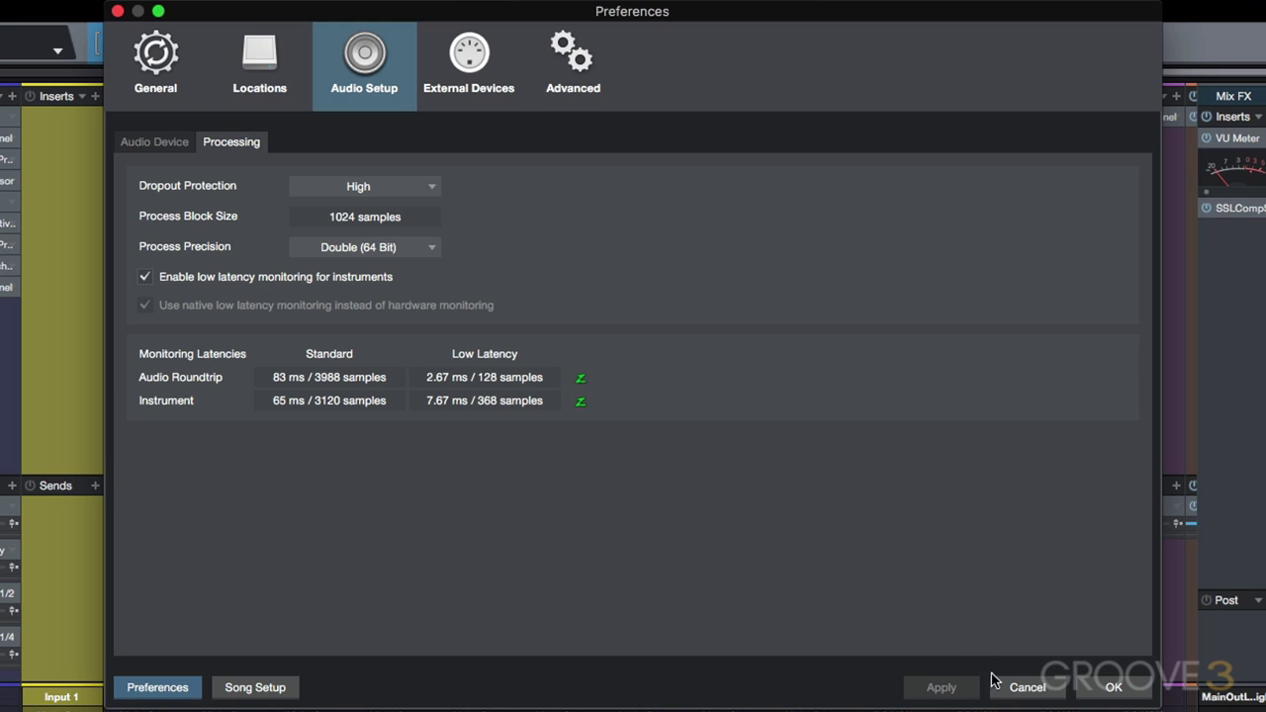
click(1114, 688)
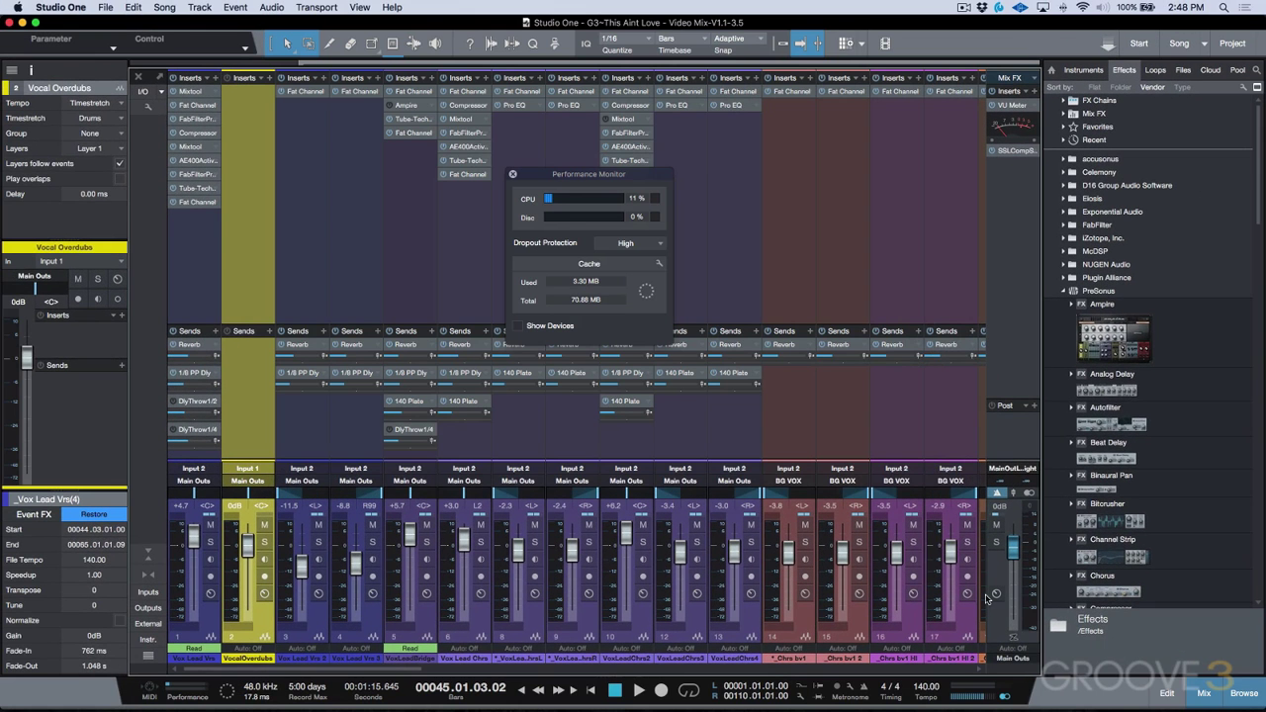
Step: Enable Low Latency Monitoring on the Main Out channel strip
click(1014, 638)
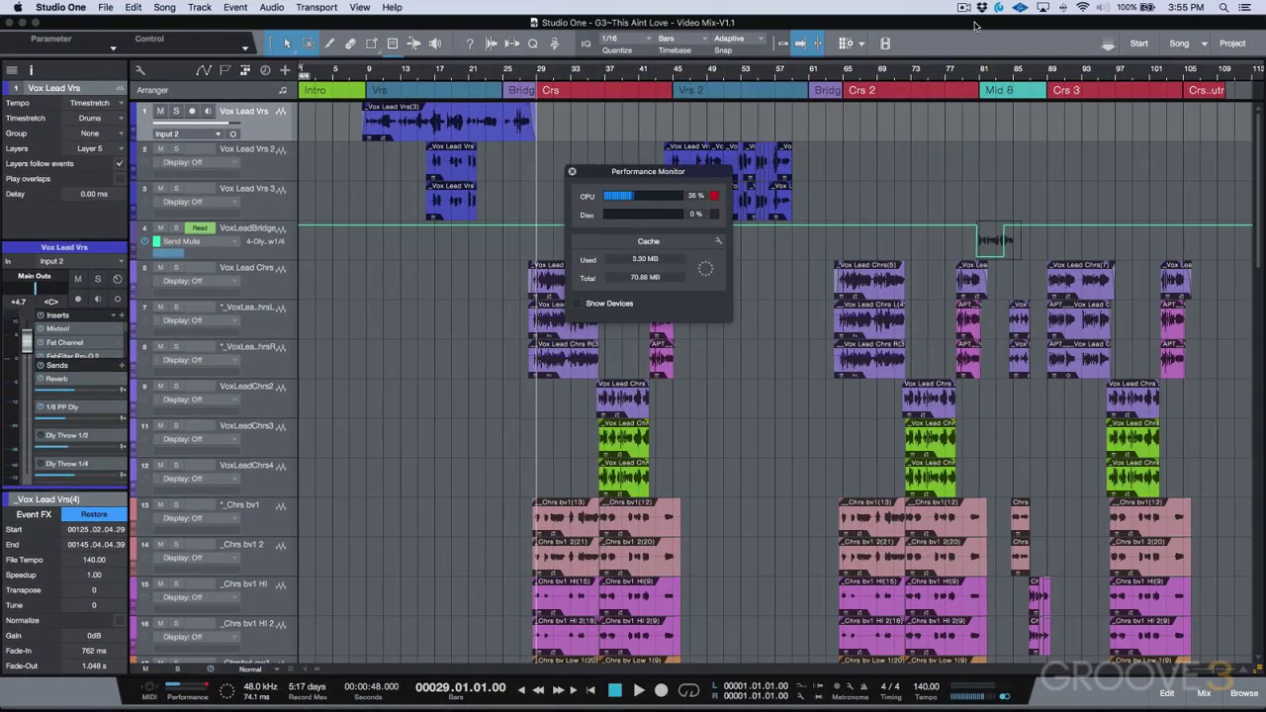
Step: Confirm the 32-sample block size in Preferences and test playback from bar 29
key(super+comma)
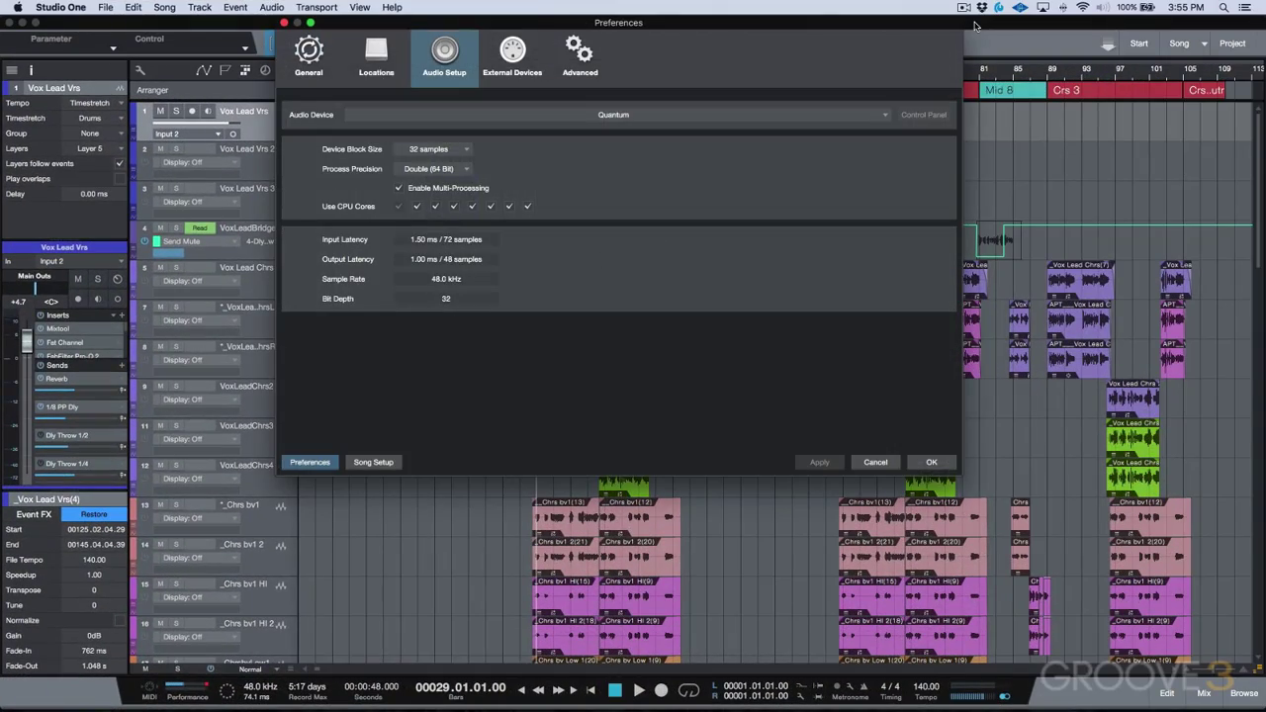
click(450, 148)
click(450, 166)
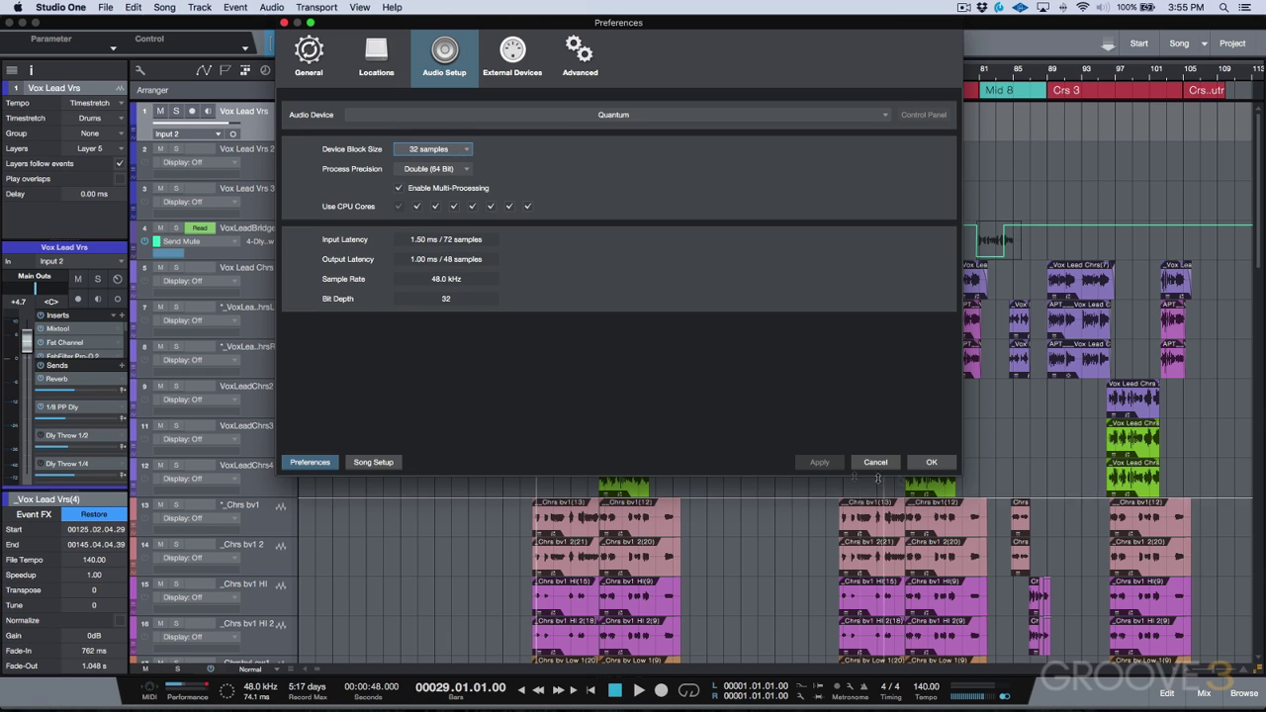
click(930, 463)
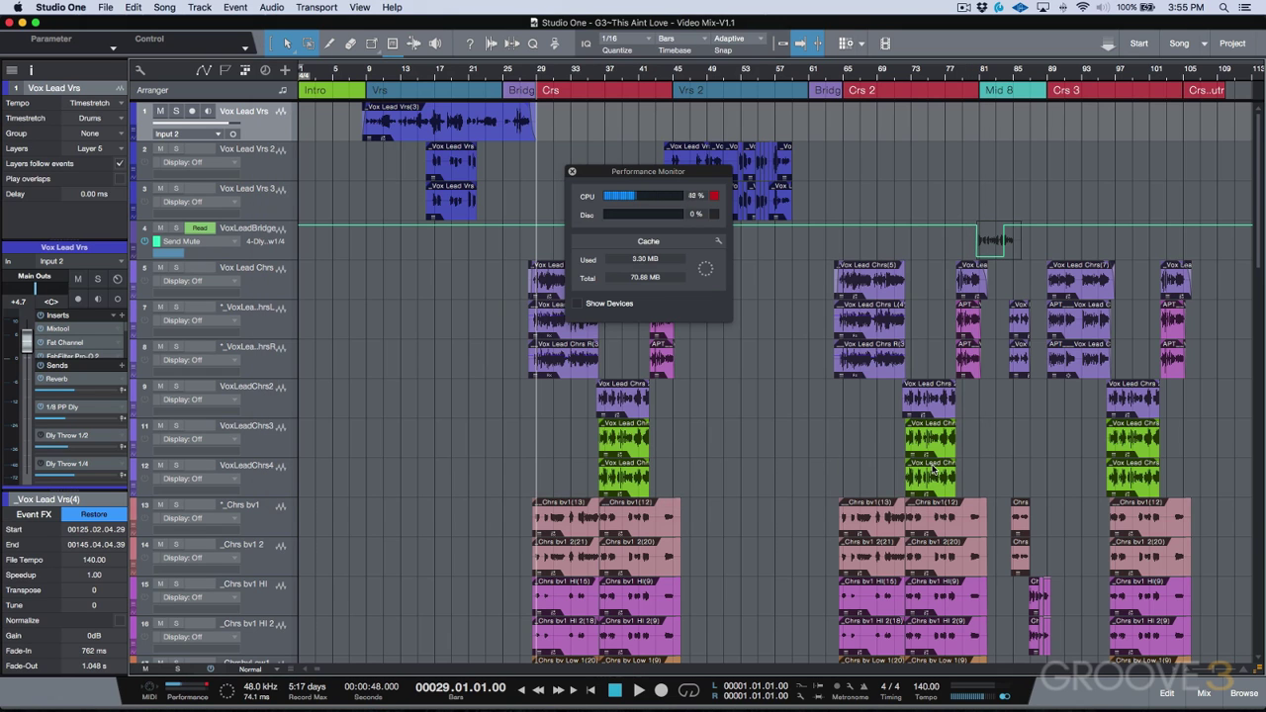
key(space)
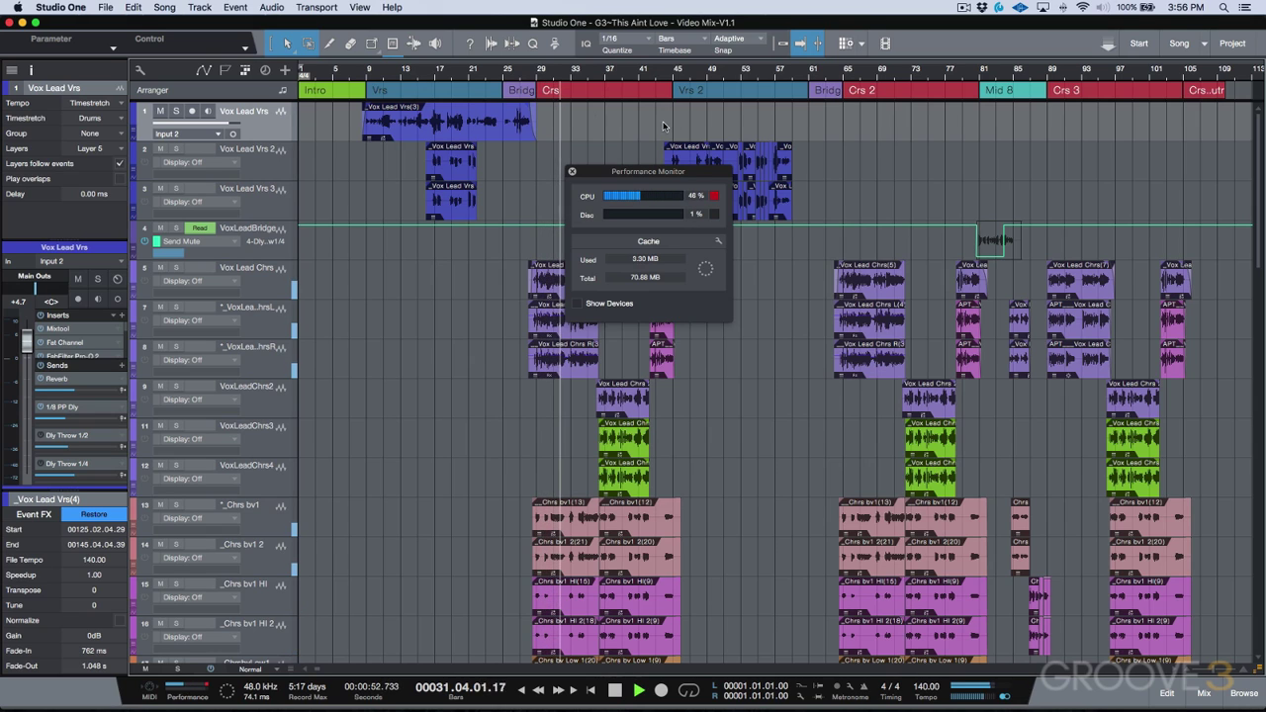
key(space)
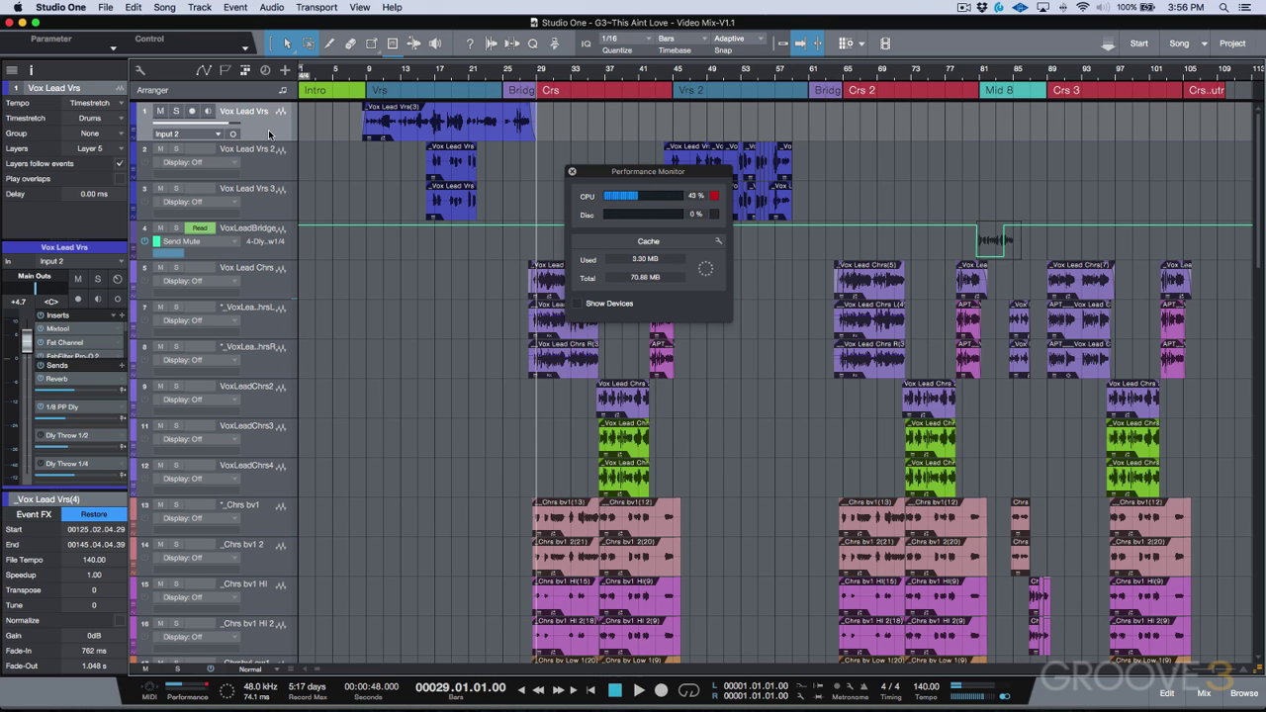
Step: Add Track 43 below Vox Lead Vrs, record-arm and monitor it, and test playback
key(t)
key(r)
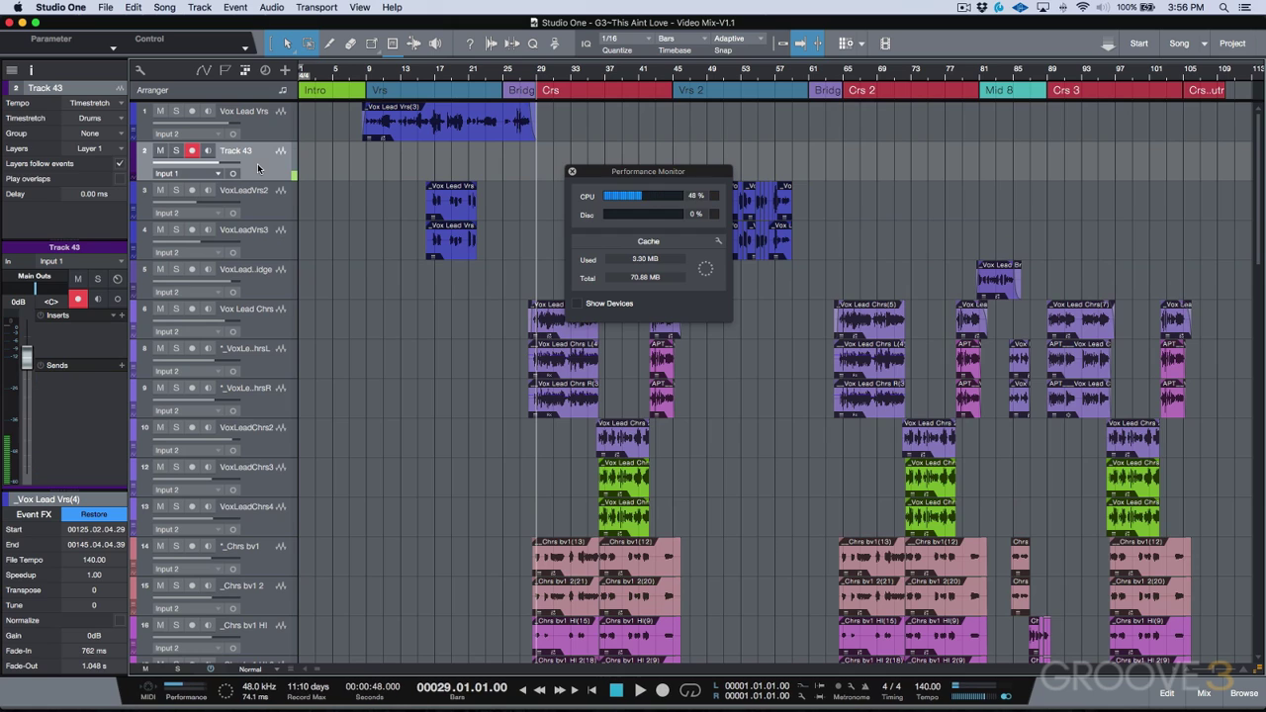
click(207, 151)
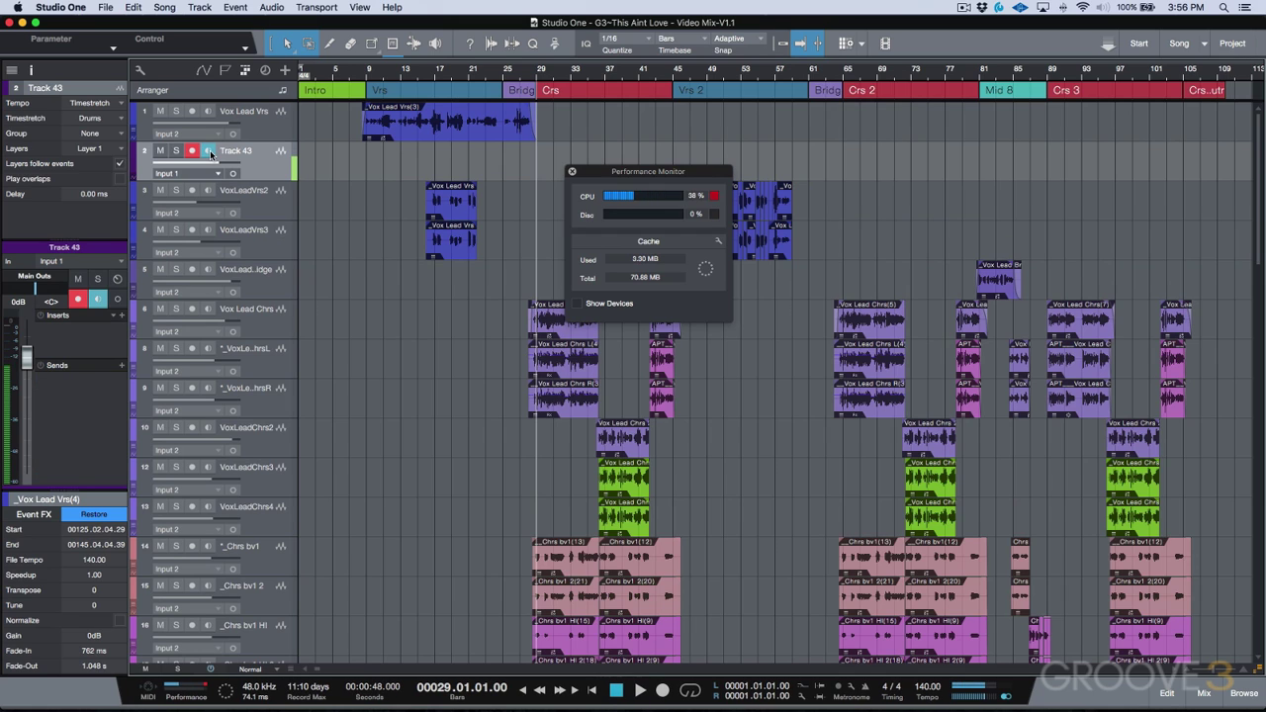
key(space)
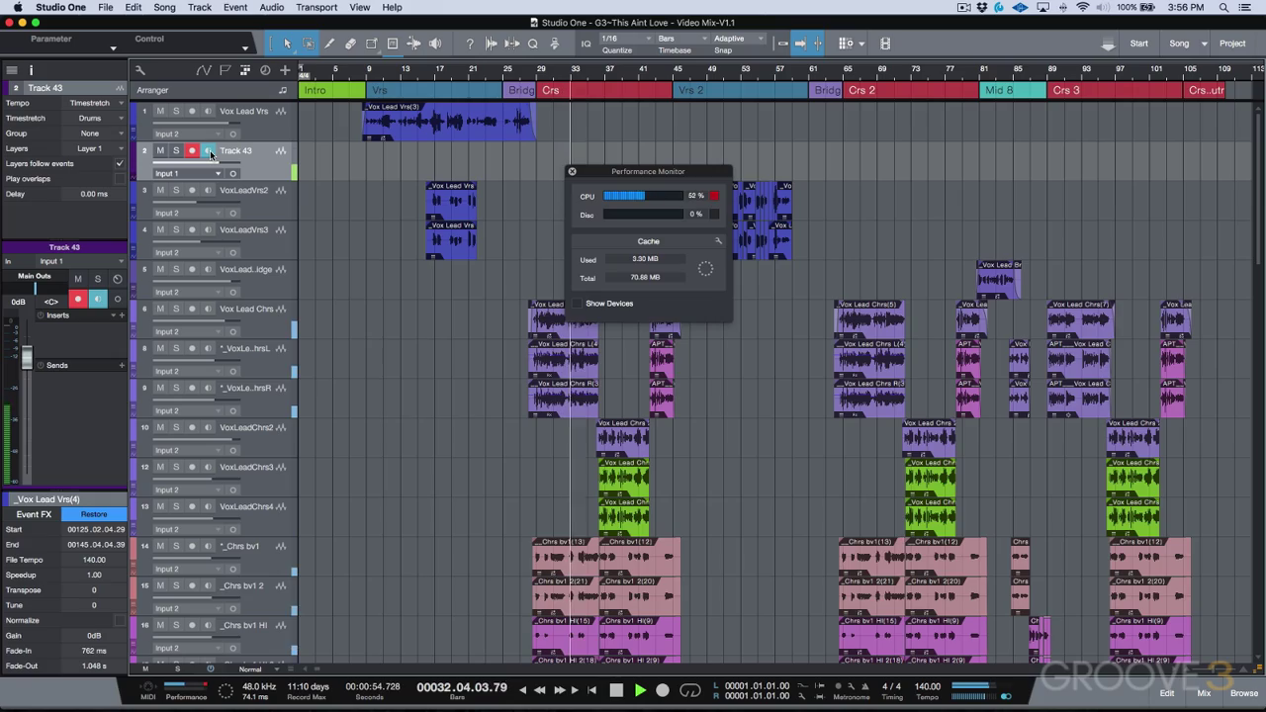
key(space)
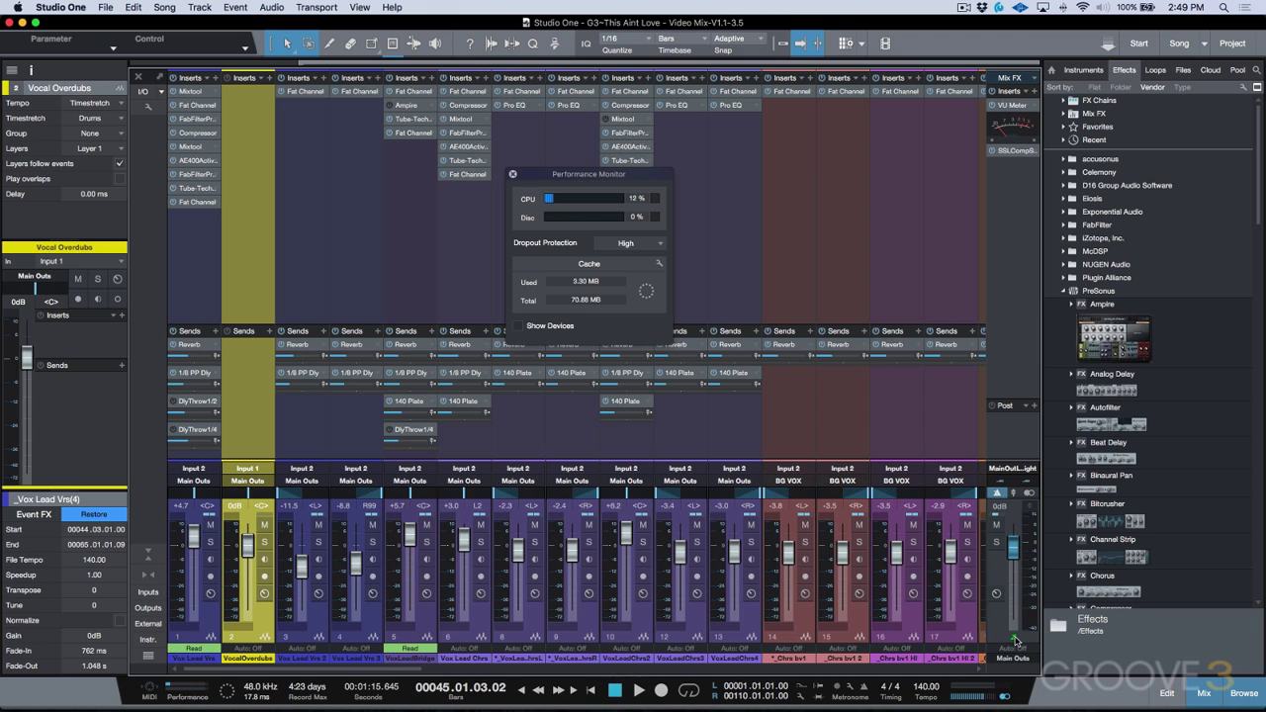
Step: Toggle to the arrangement and back to the Console, then record-arm the Vocal Overdubs channel
key(F3)
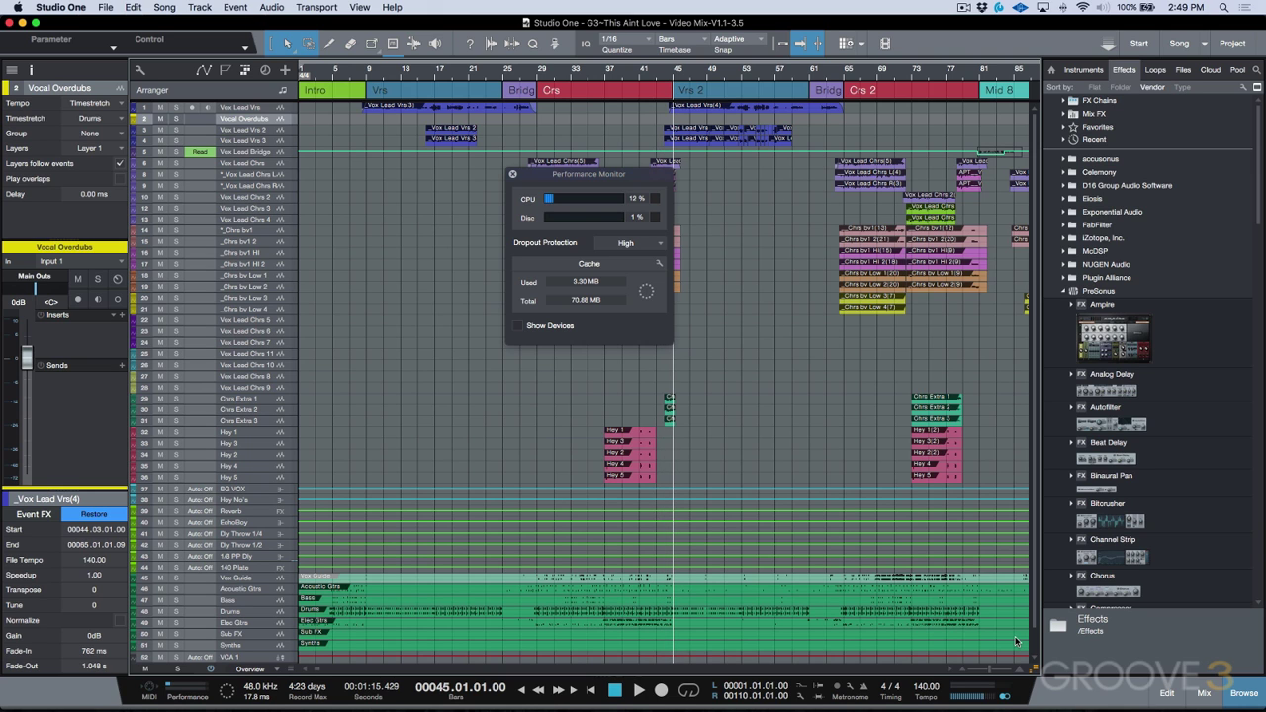
key(F3)
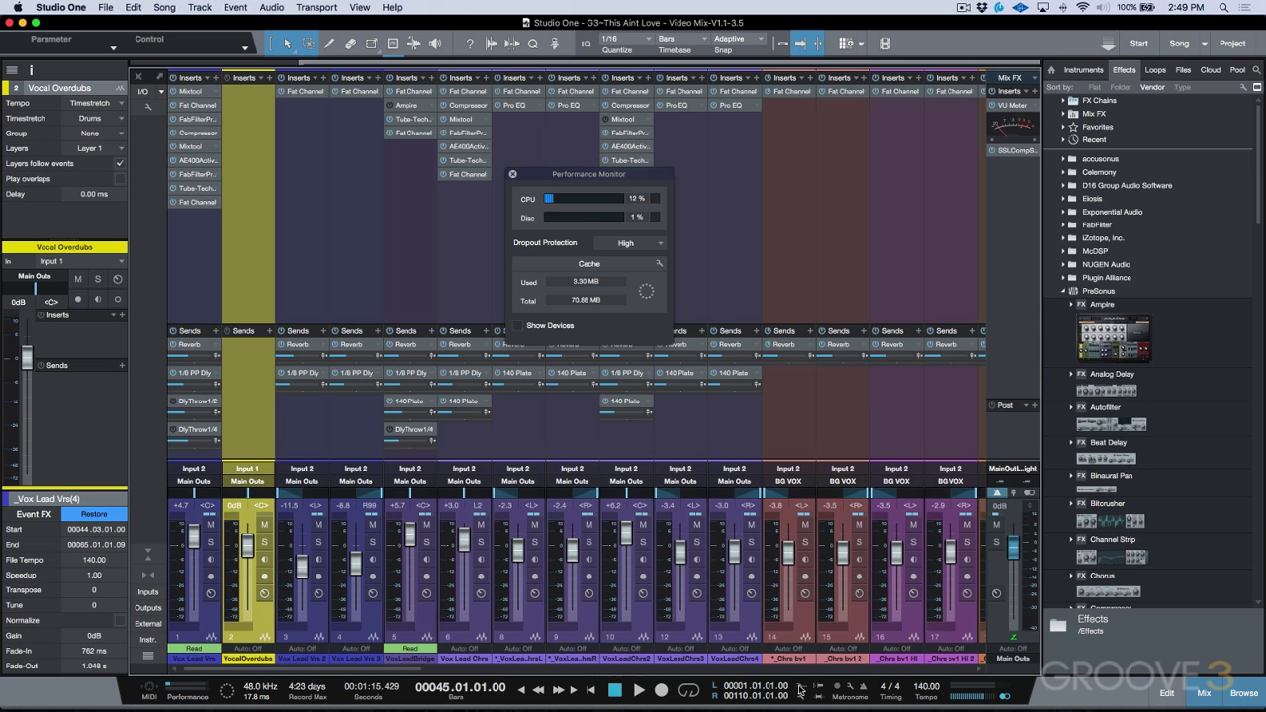
click(263, 579)
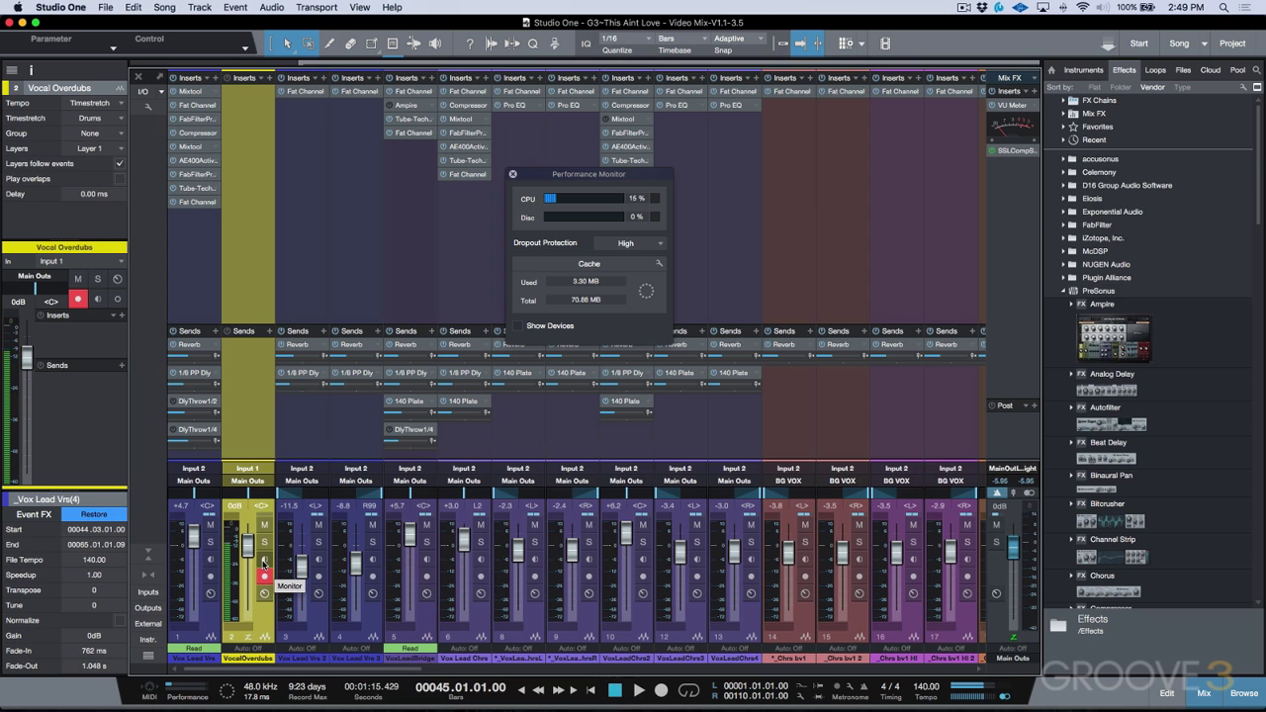
Step: Enable input monitoring on Vocal Overdubs, test playback from bar 45 to 55, and show the arrangement
click(263, 563)
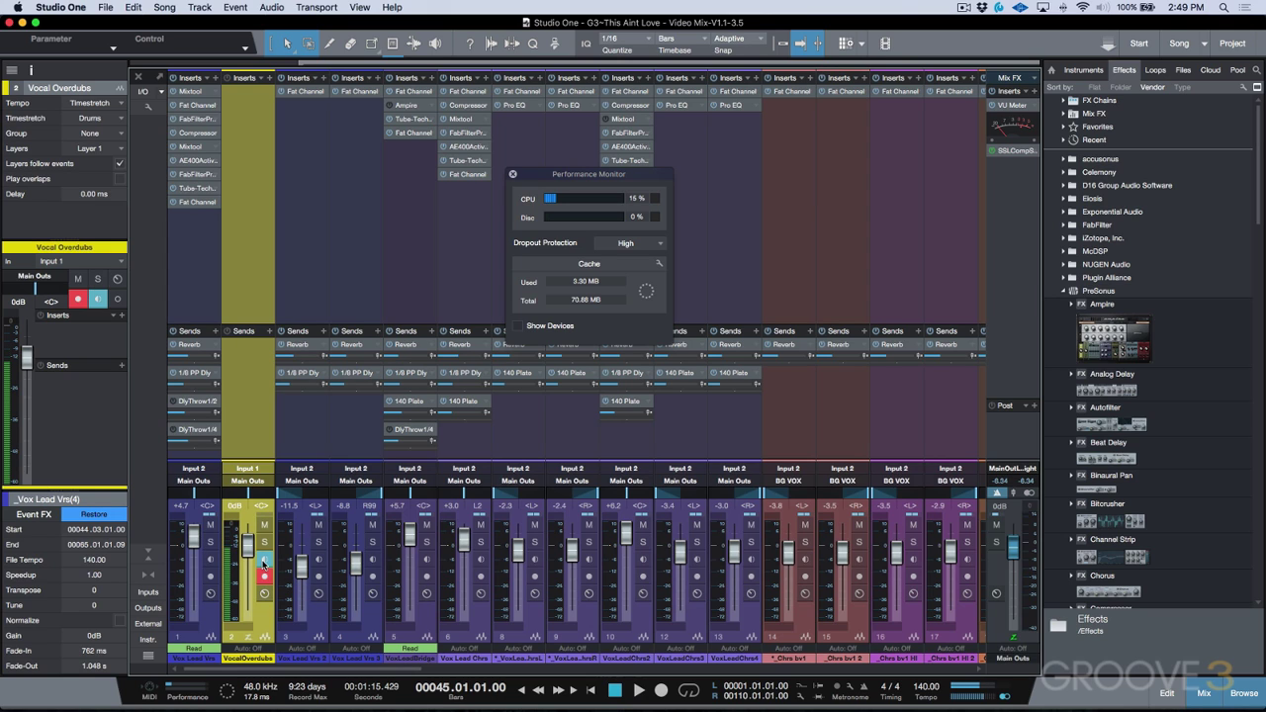
key(space)
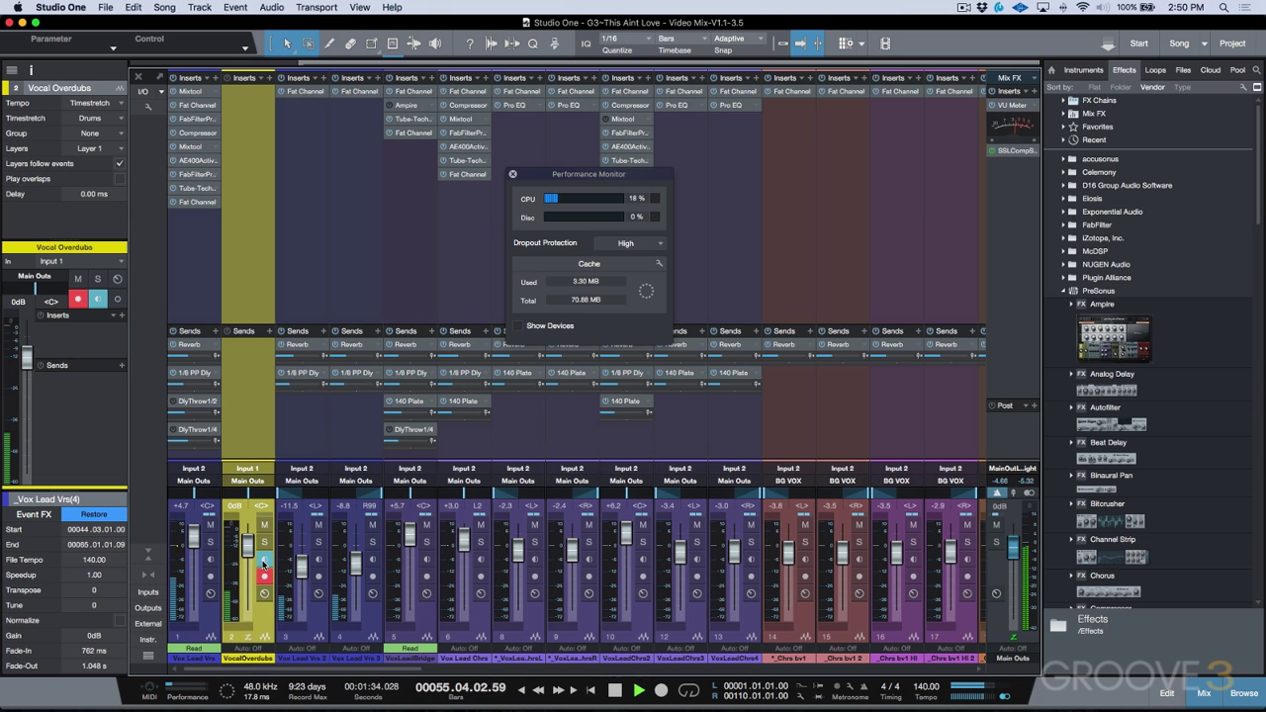
key(space)
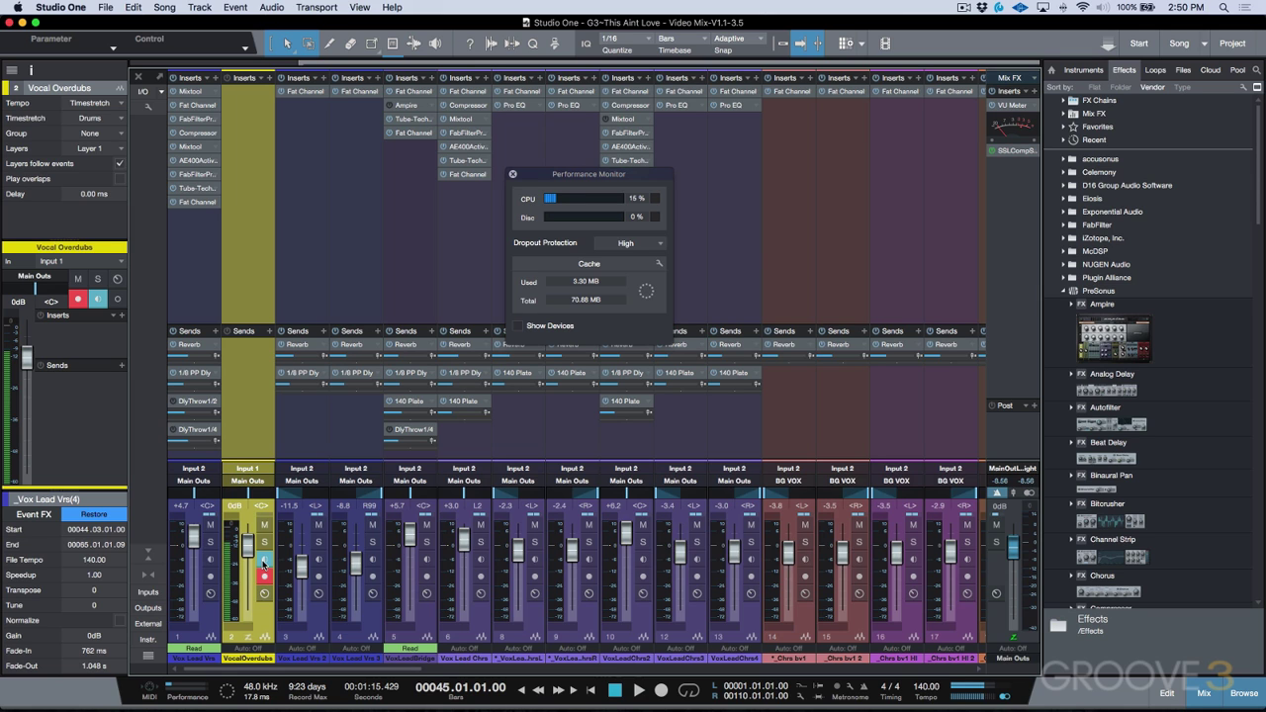
key(F3)
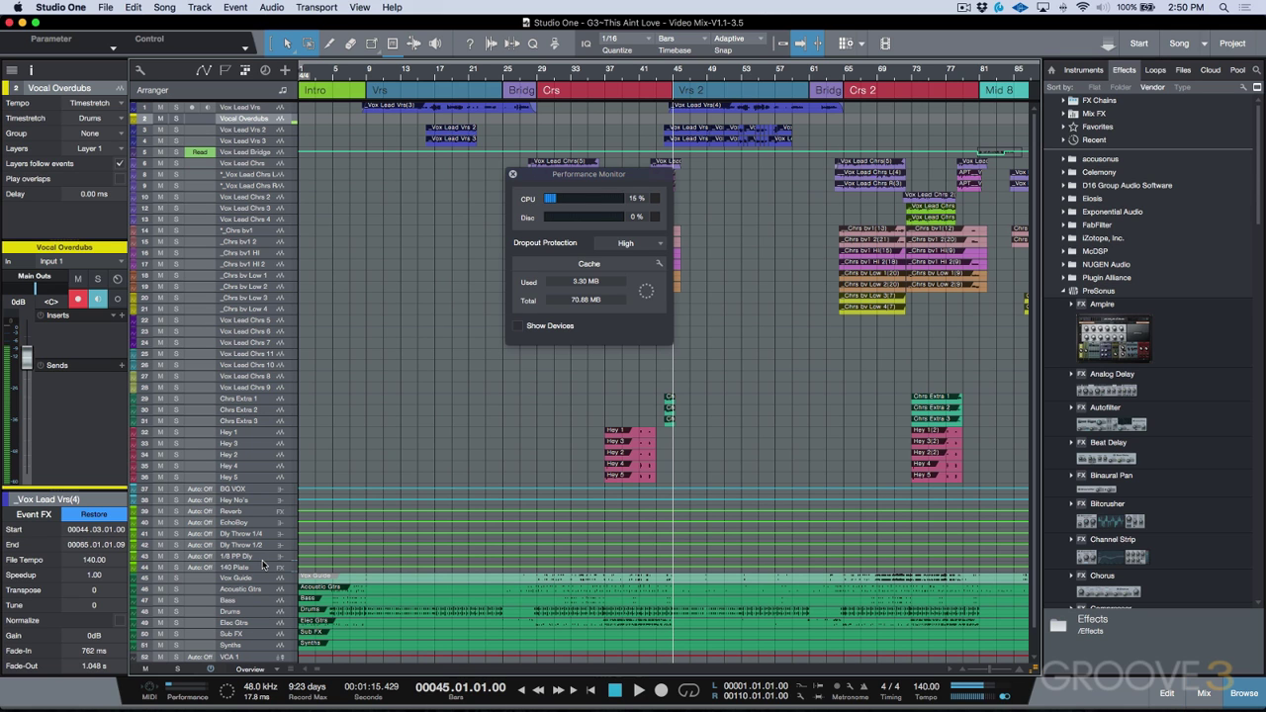
Step: Record a vocal overdub on track 2 from bar 45 to about bar 53
key(space)
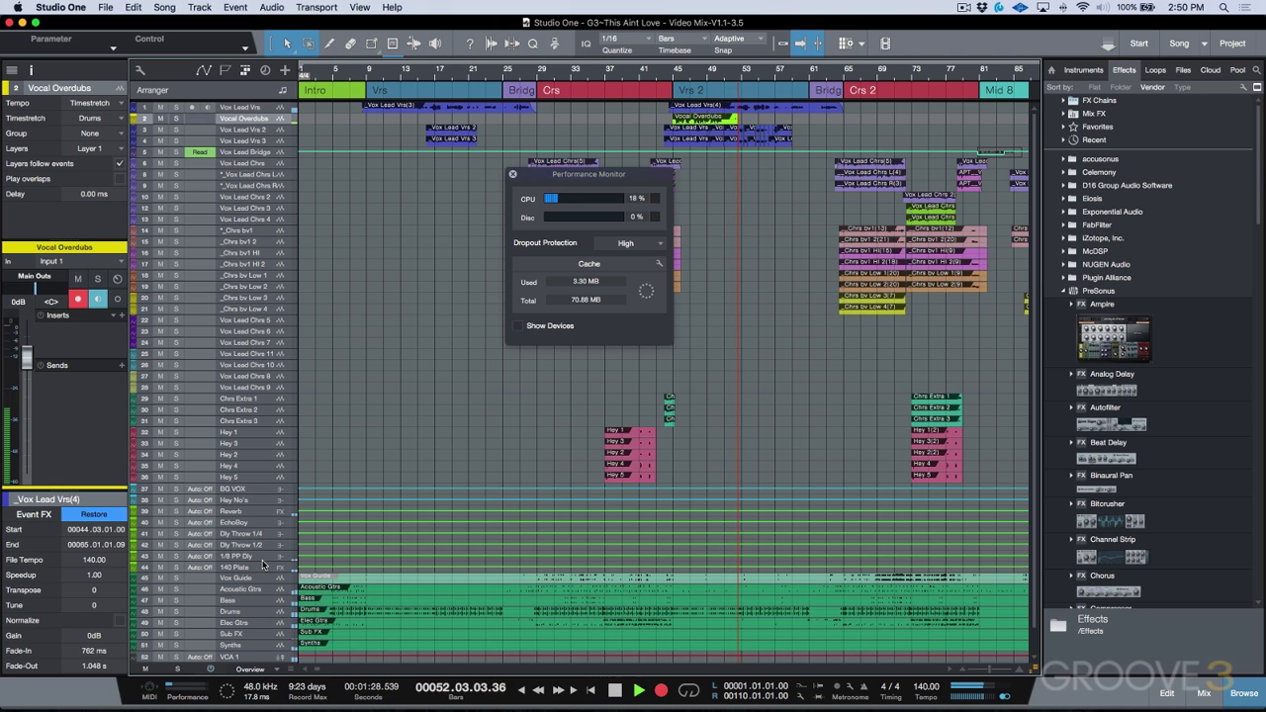
key(space)
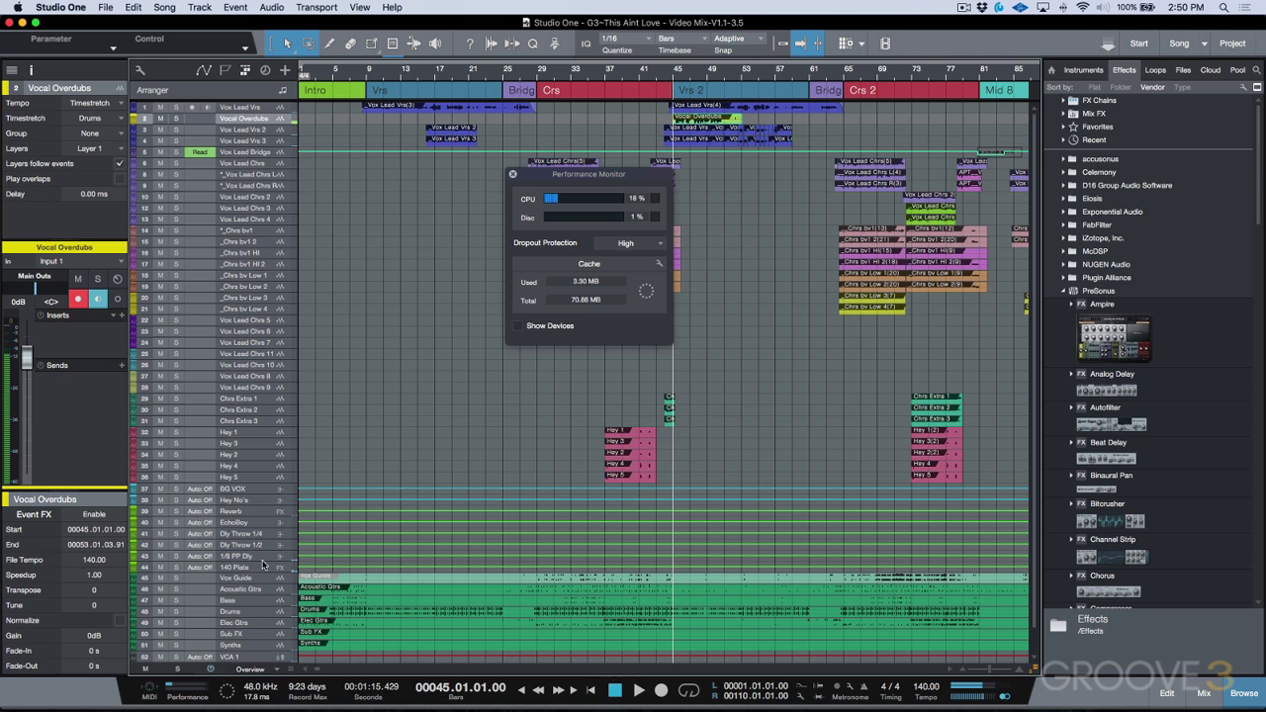